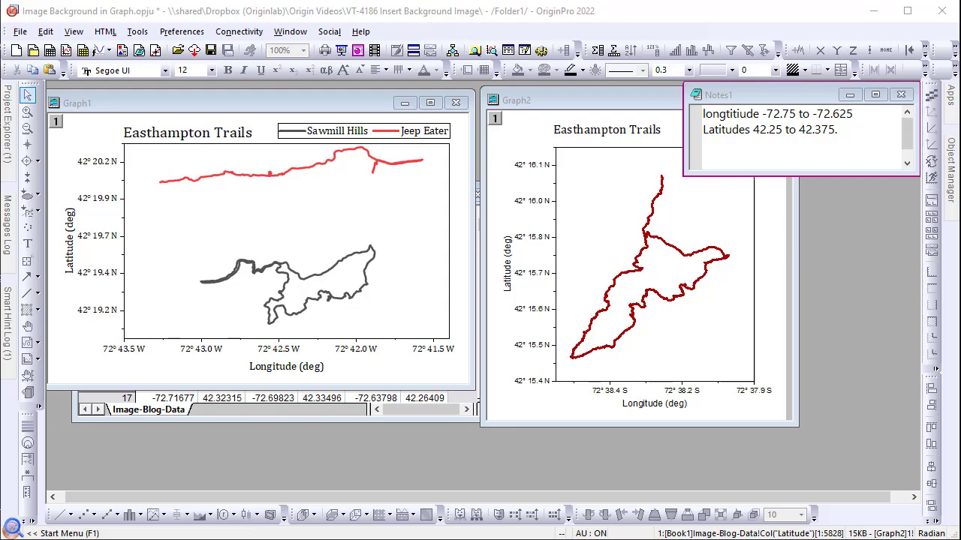
Drag Easthampton.jpg from File Explorer into Origin as a new image window.
key(alt+Tab)
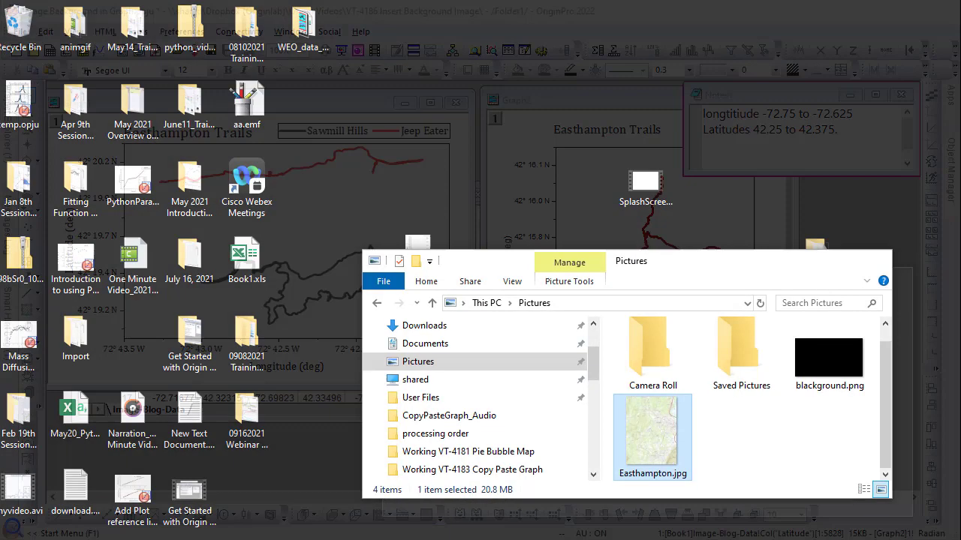
drag(643, 460, 480, 225)
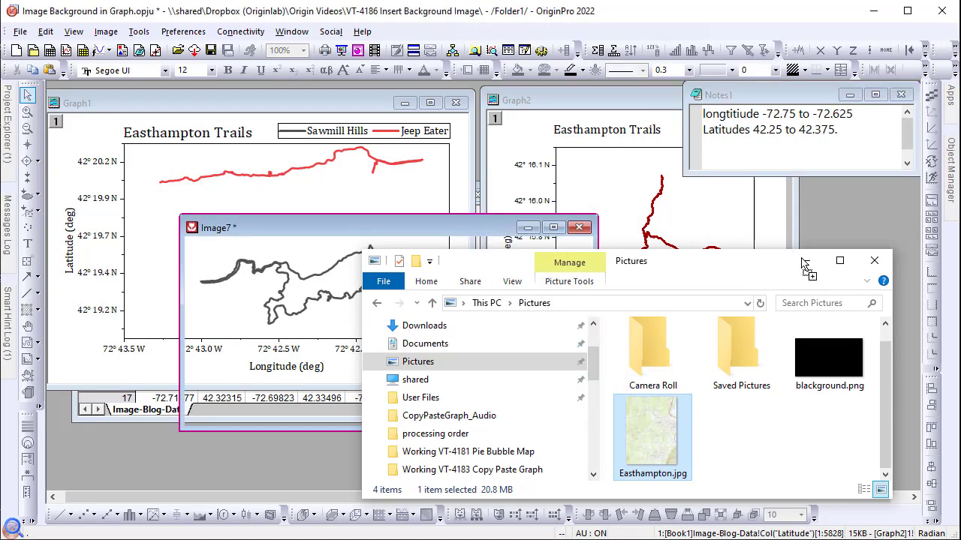
click(804, 263)
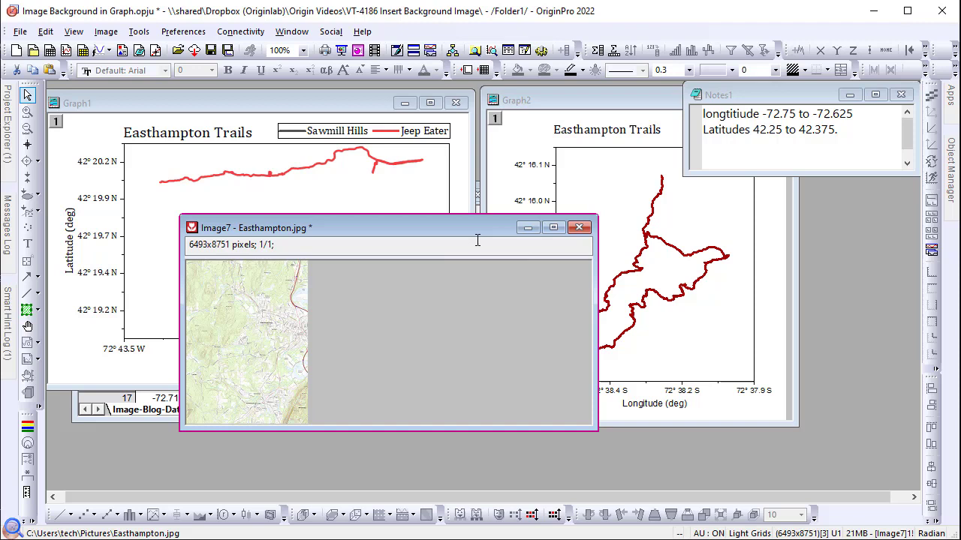
drag(462, 229, 472, 176)
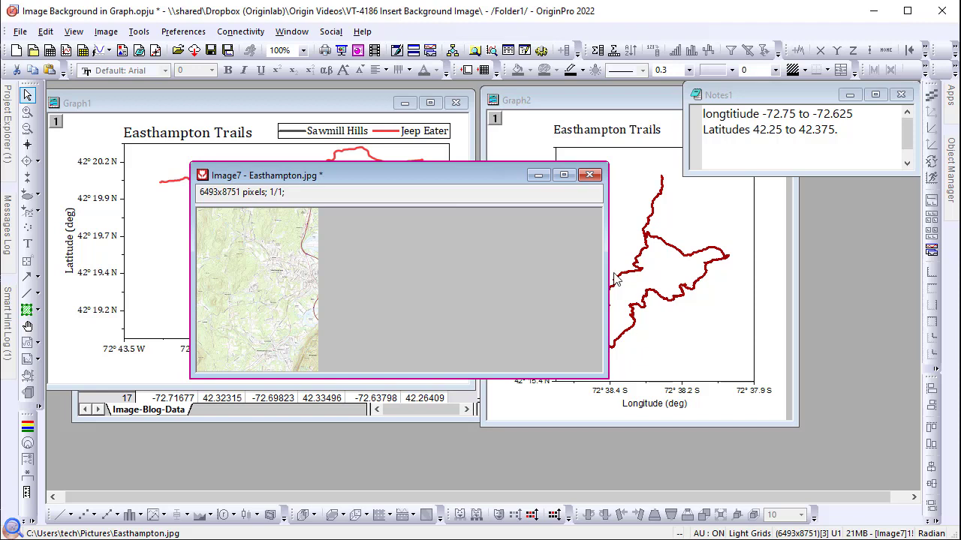
In Image Set Coordinates, set the longitude range from -72.75 to -72.625.
click(108, 36)
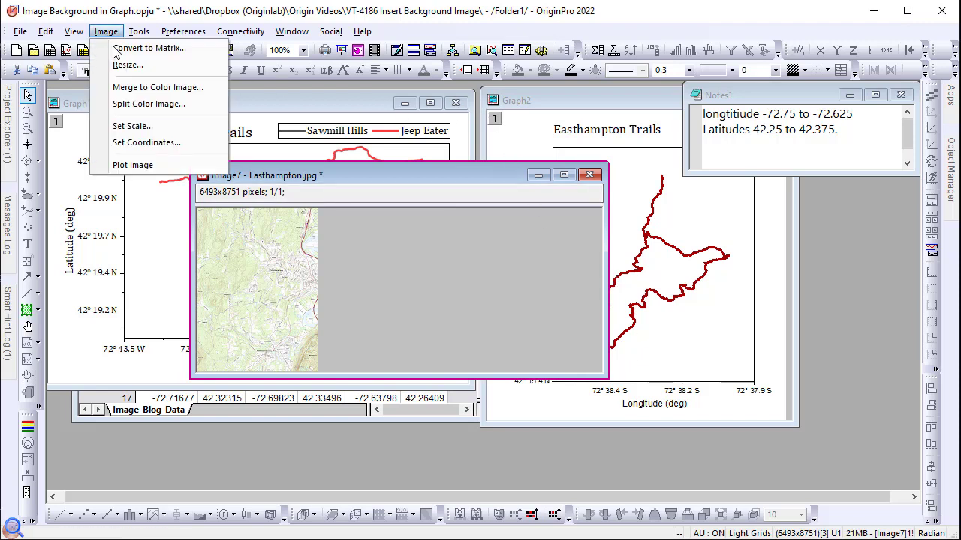
click(142, 143)
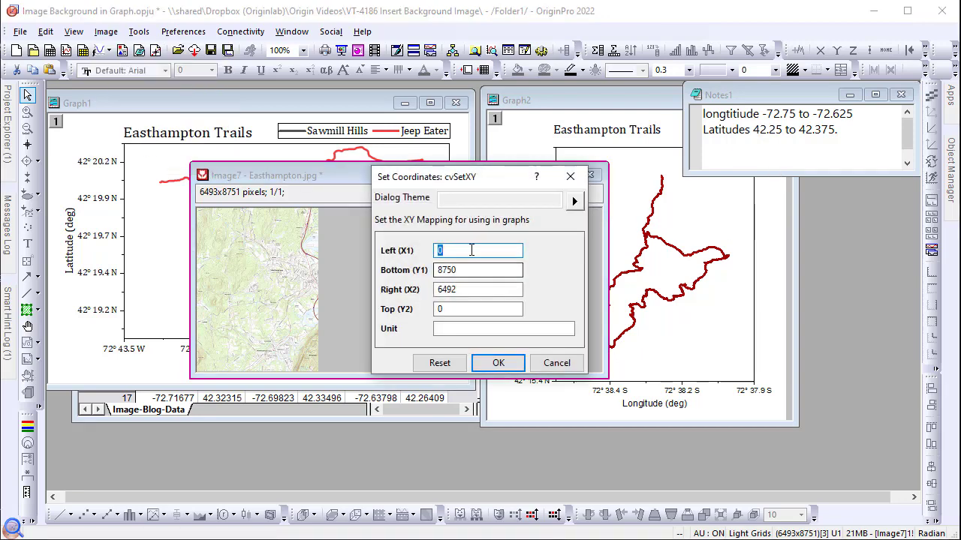
text(-72.75)
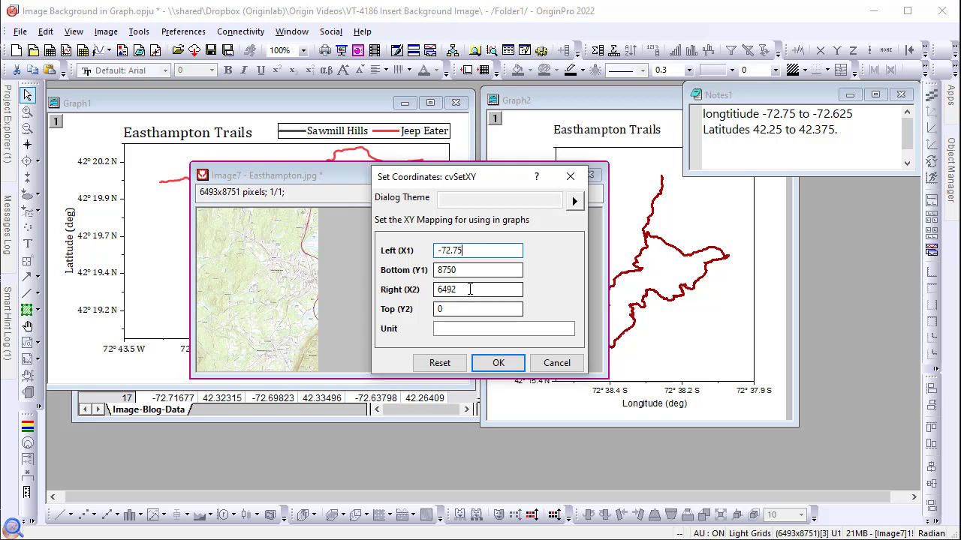
key(Tab)
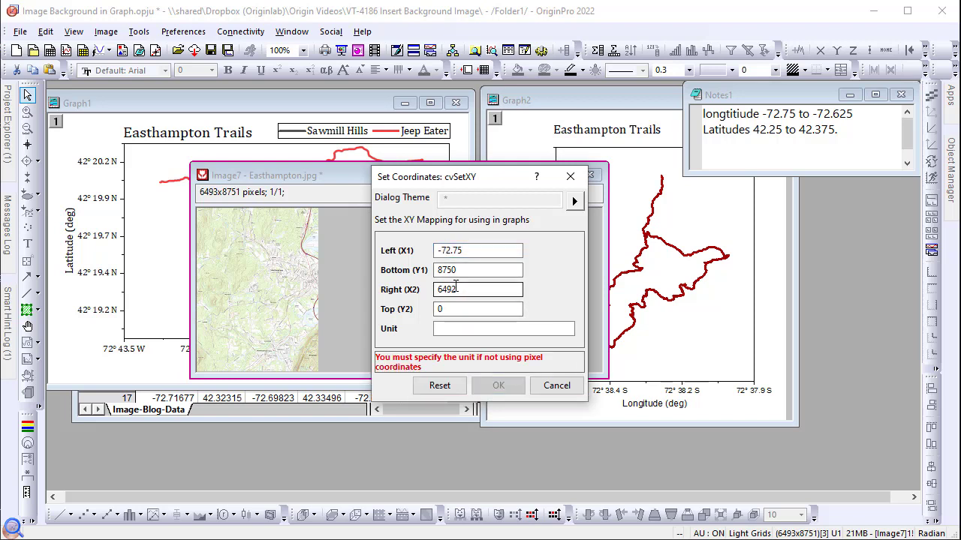
key(Tab)
text(-)
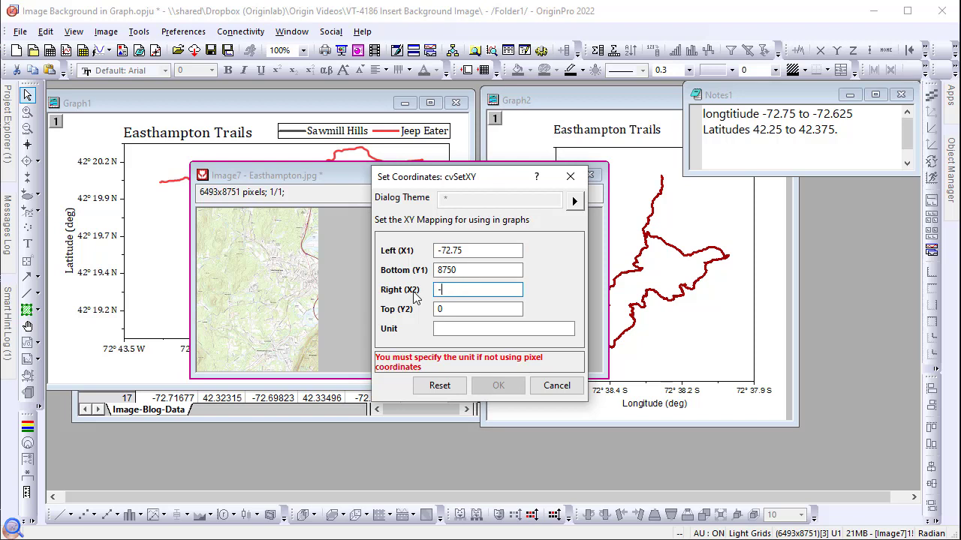
text(72.625)
Set latitude 42.25 to 42.375 with unit deg and apply the coordinates.
drag(485, 270, 410, 272)
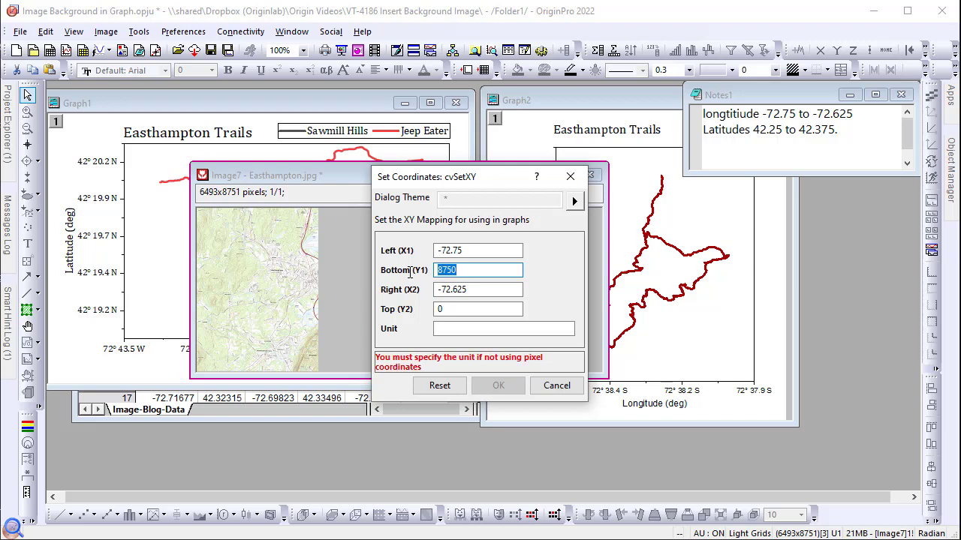
text(42.25)
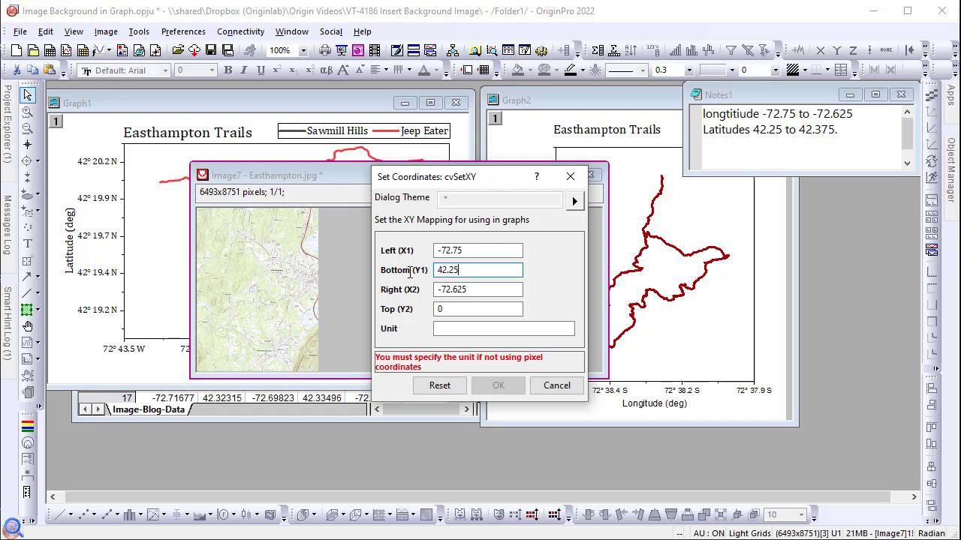
drag(446, 309, 427, 308)
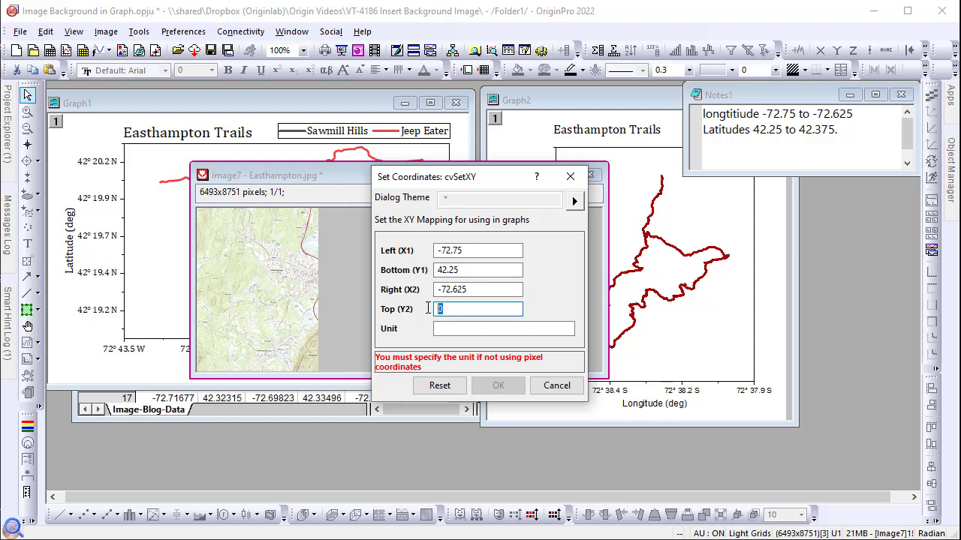
text(42.)
text(375)
click(495, 330)
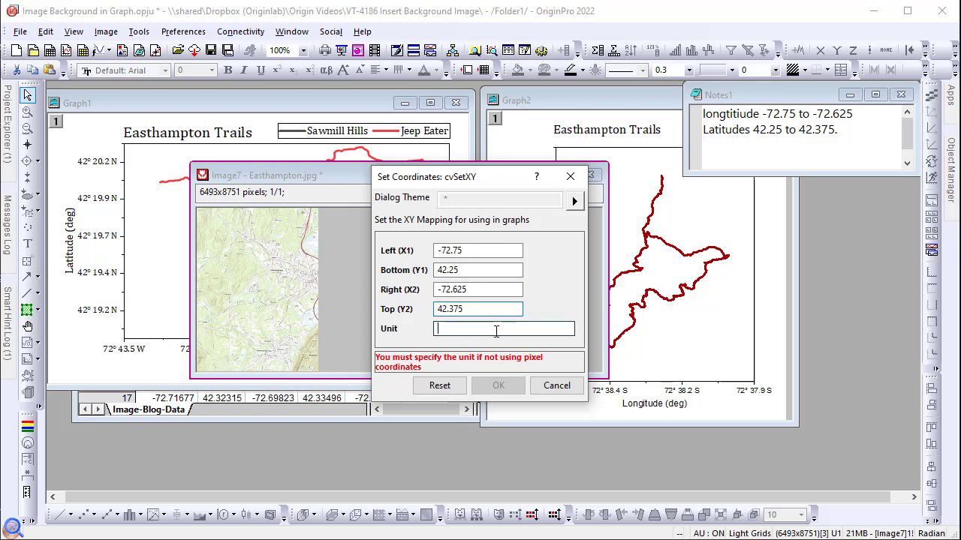
text(deg)
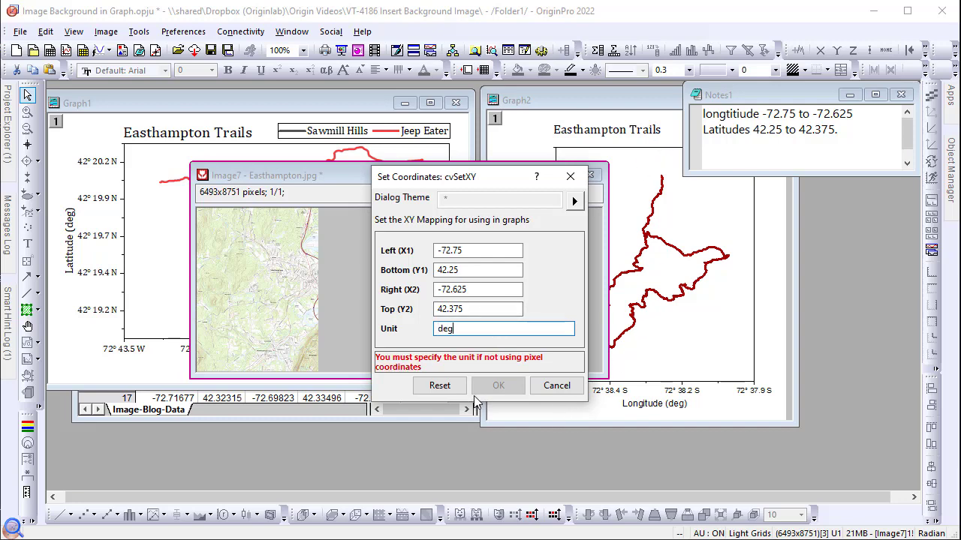
click(495, 383)
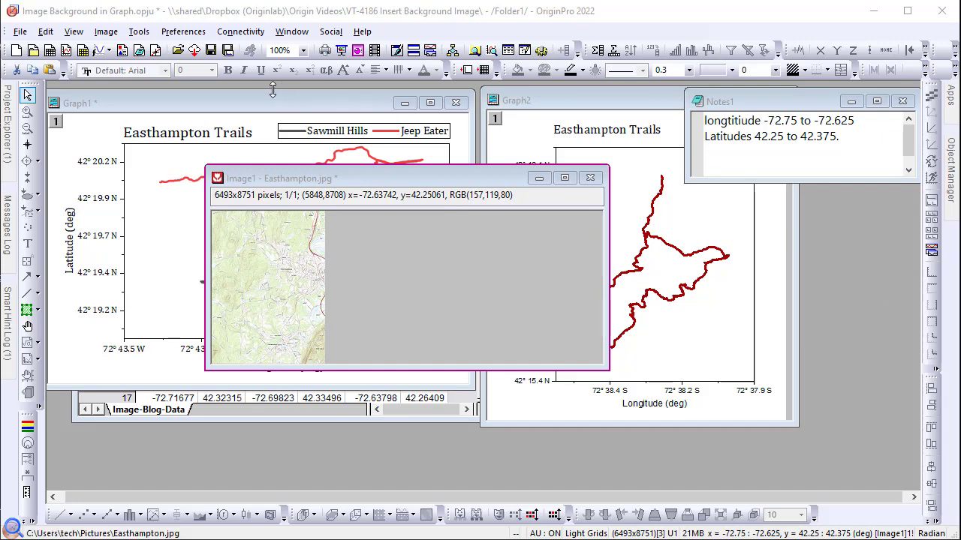
Insert the Image1 map into Graph1 as its layer background.
click(219, 110)
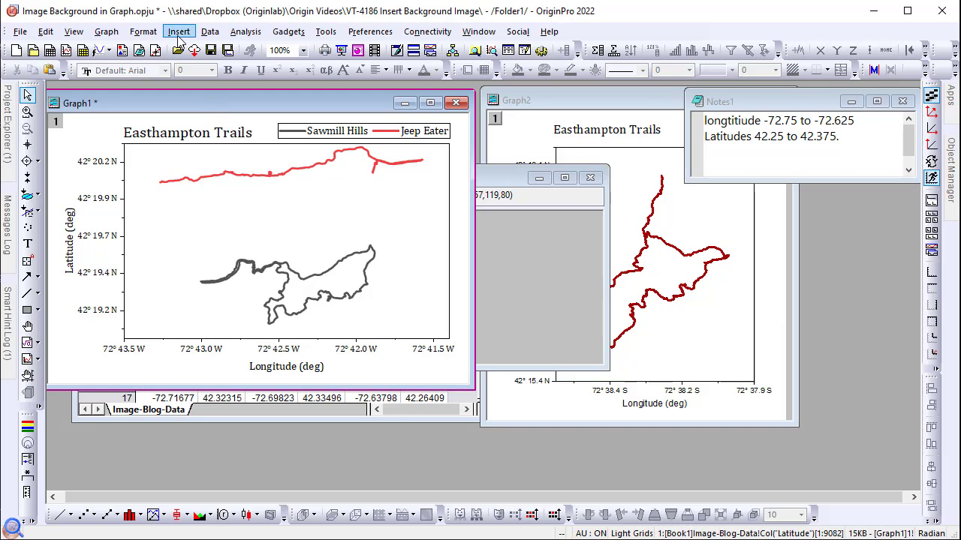
click(180, 36)
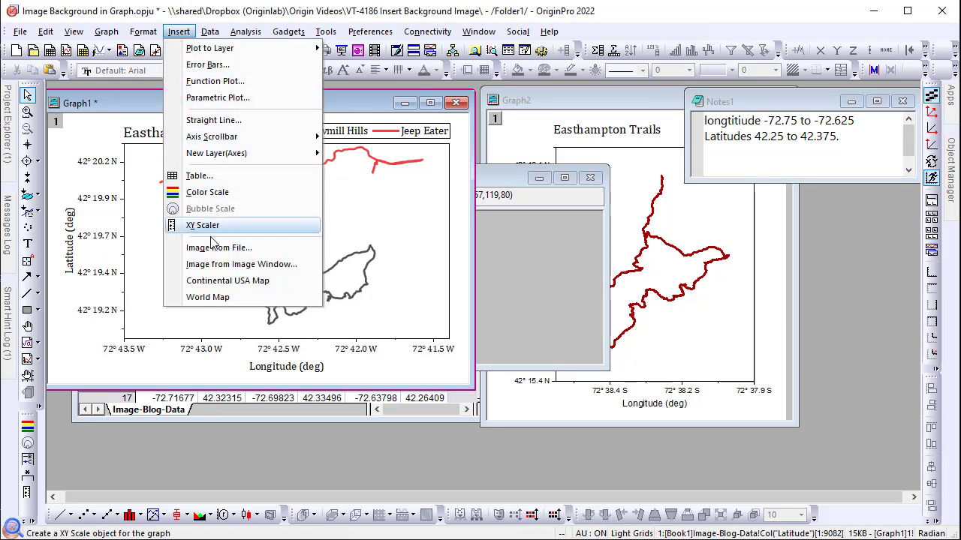
click(266, 265)
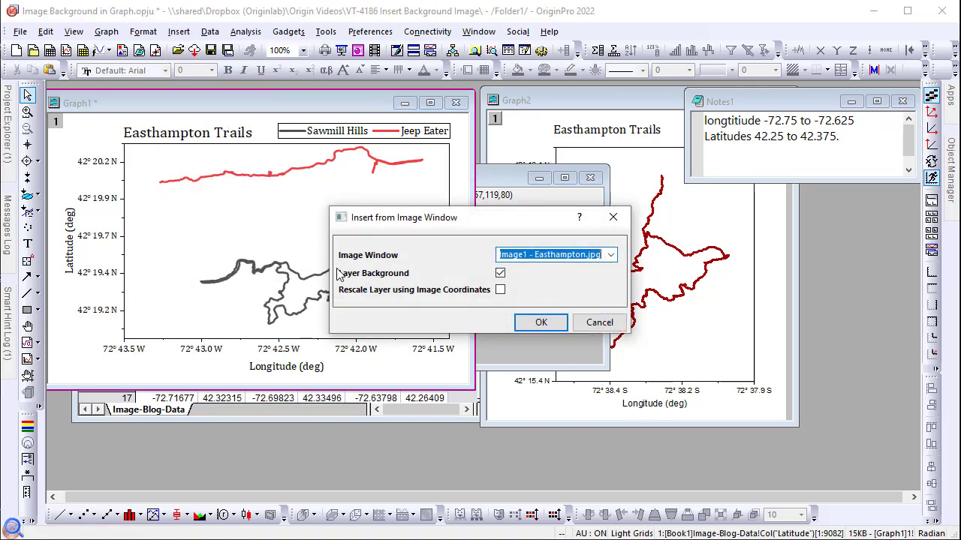
click(531, 316)
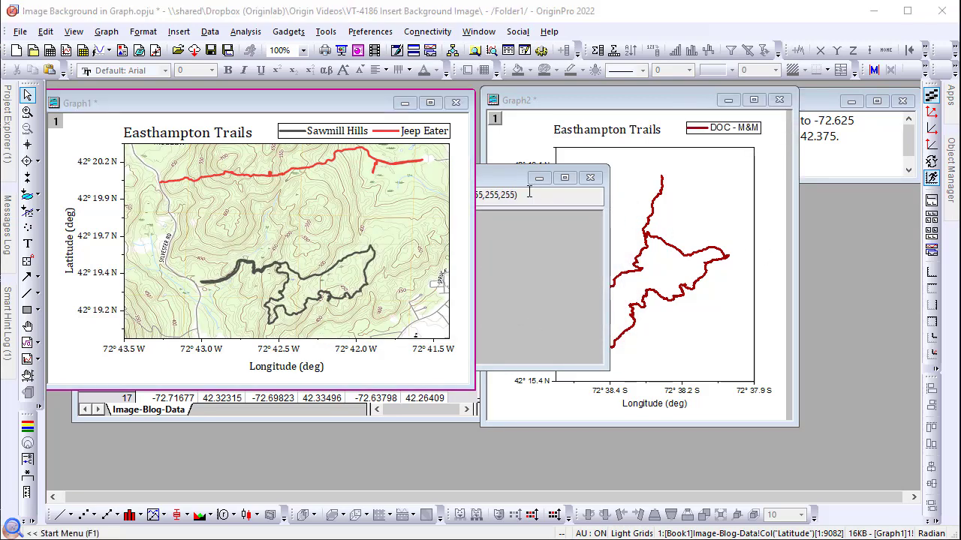
click(499, 187)
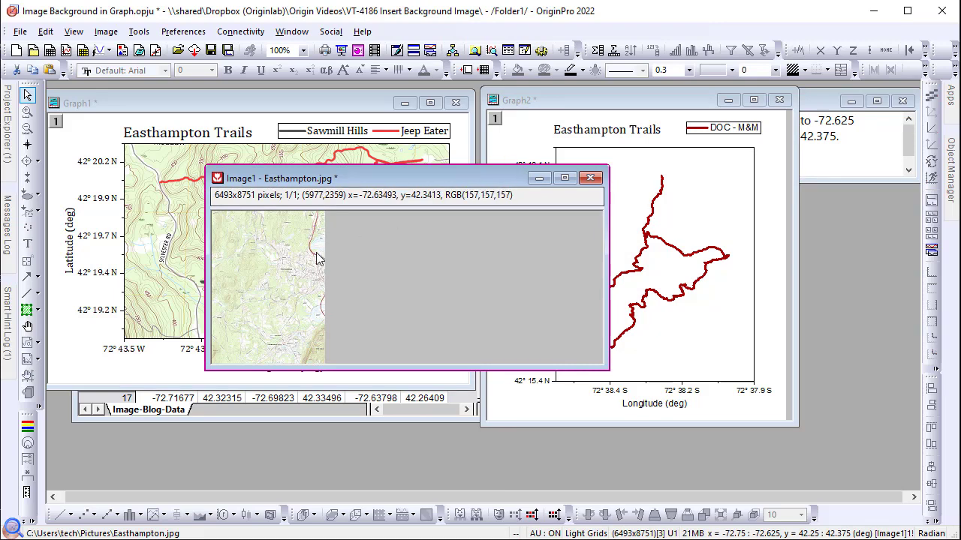
Insert the Image1 map into Graph2 as the DOC - M&M trail's layer background.
click(665, 110)
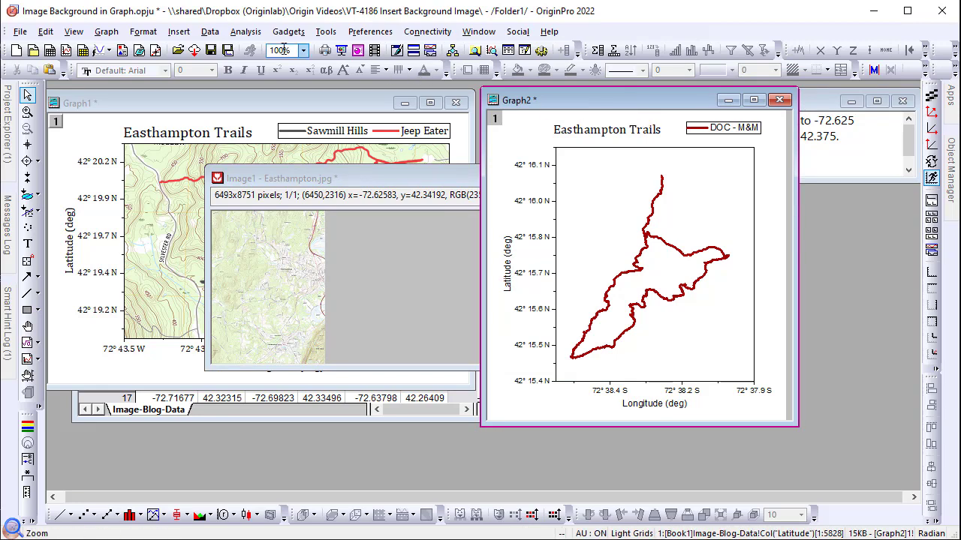
click(179, 32)
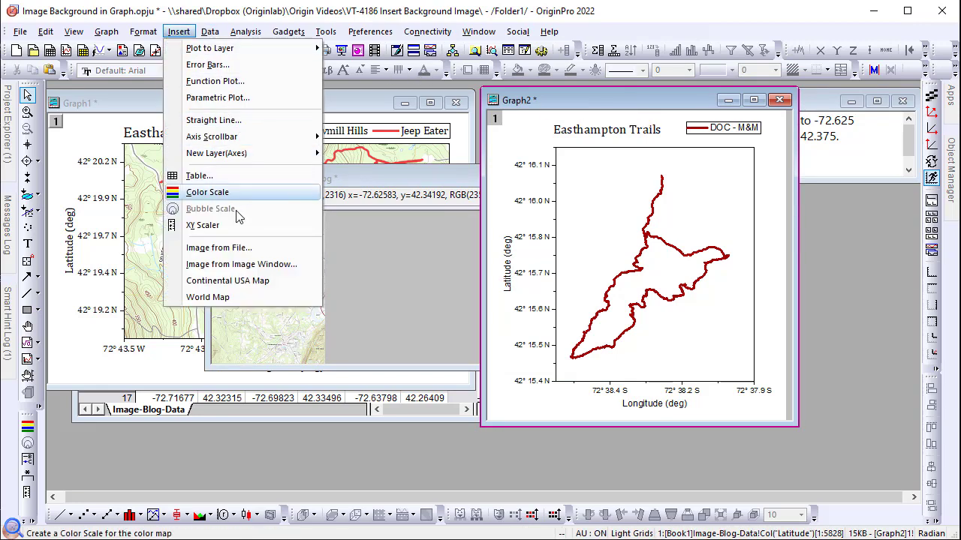
click(304, 267)
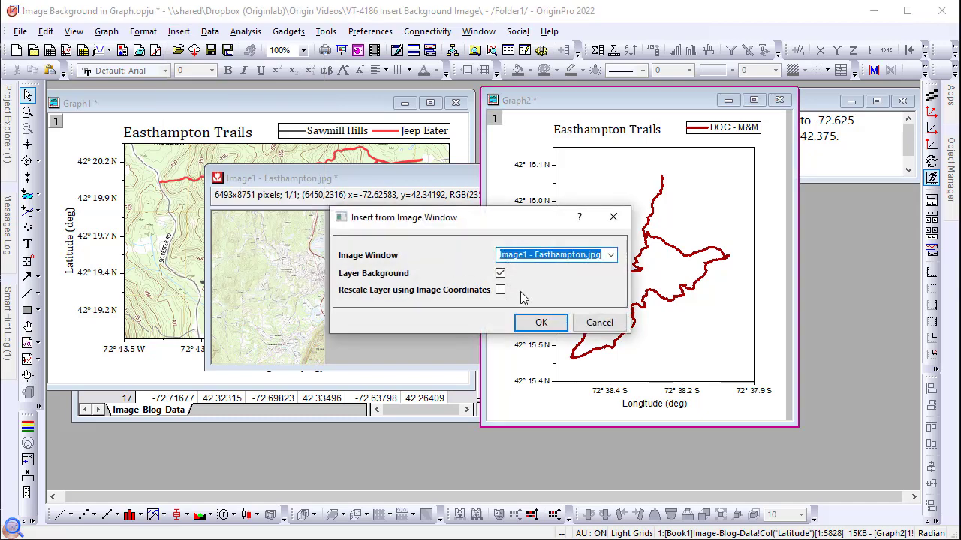
click(540, 323)
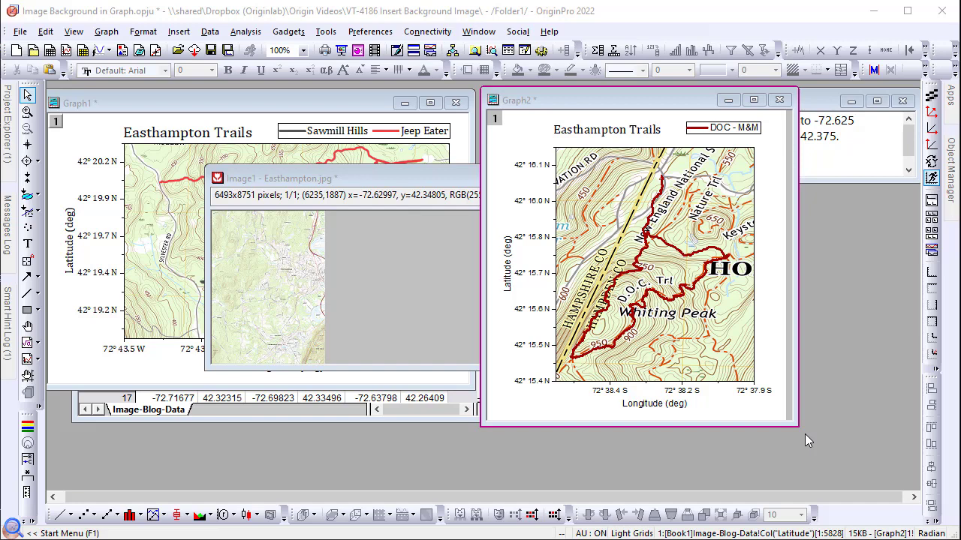
Uncheck Linked File on the map image's context menu.
click(301, 180)
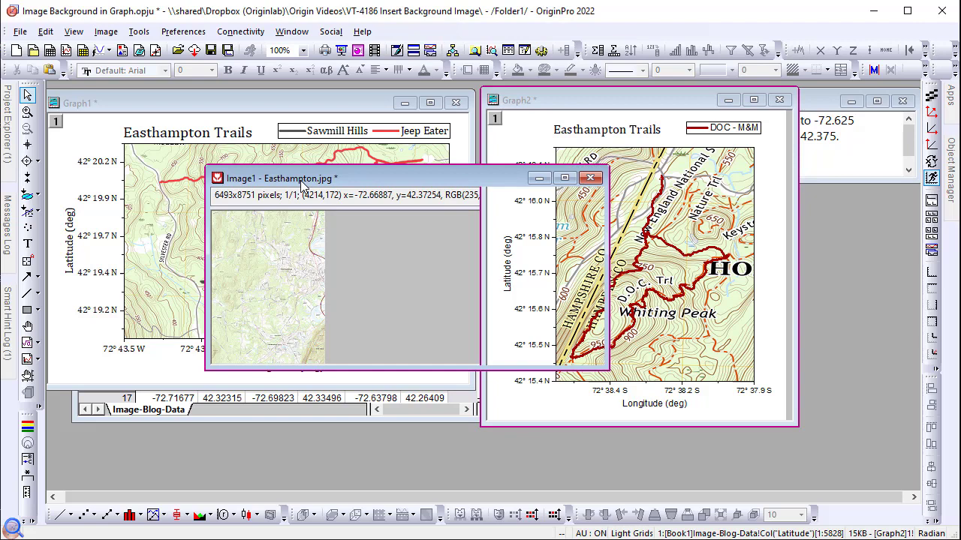
right_click(317, 278)
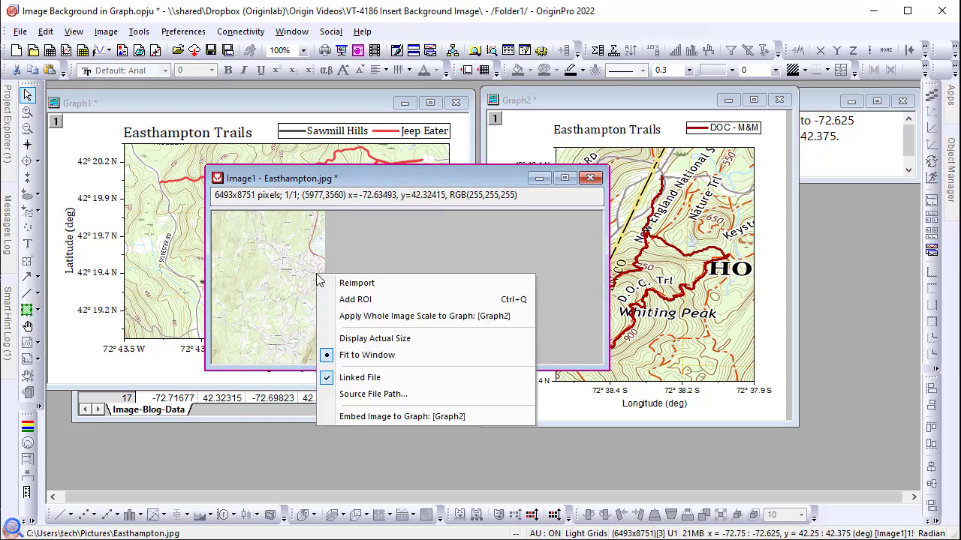
click(373, 379)
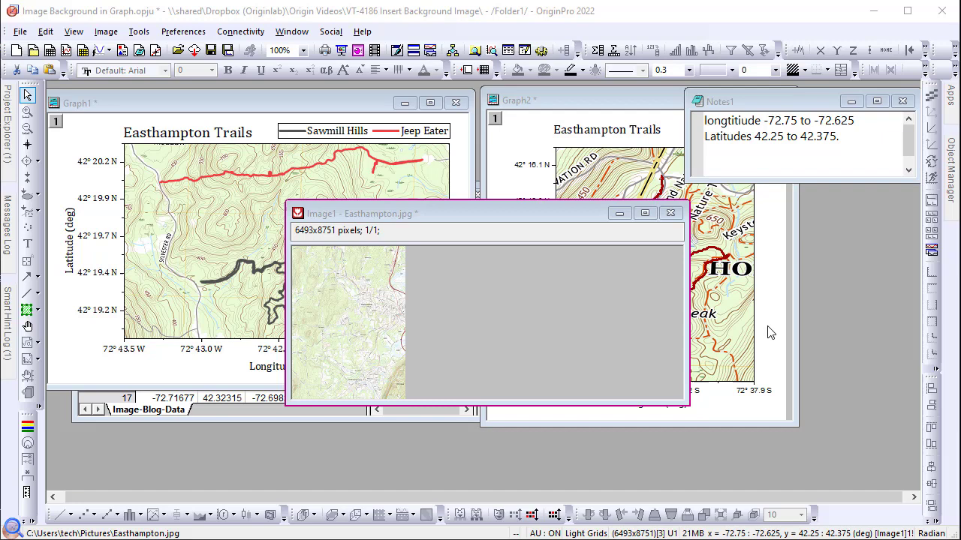
click(20, 31)
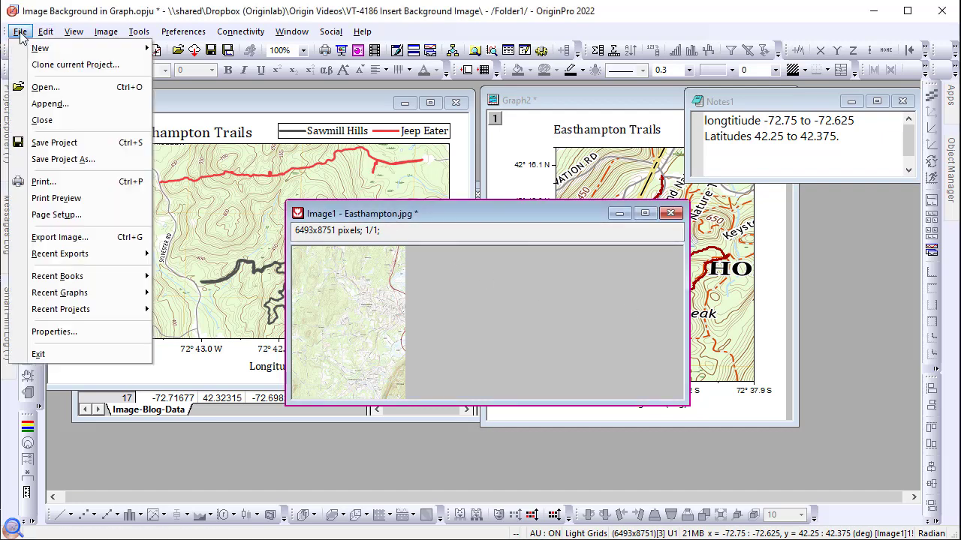
Save the project as 'topographic map' in the OneDrive OriginTest folder.
click(48, 160)
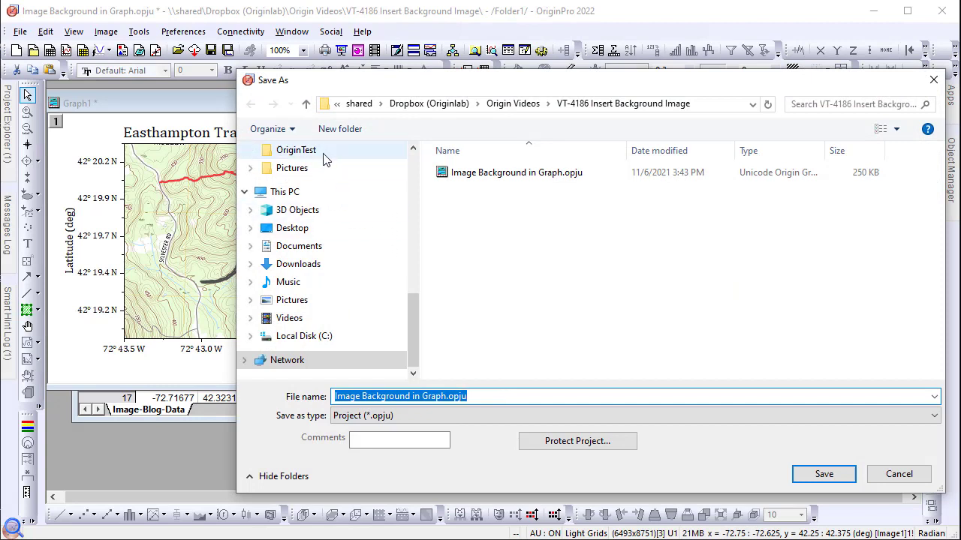
click(324, 152)
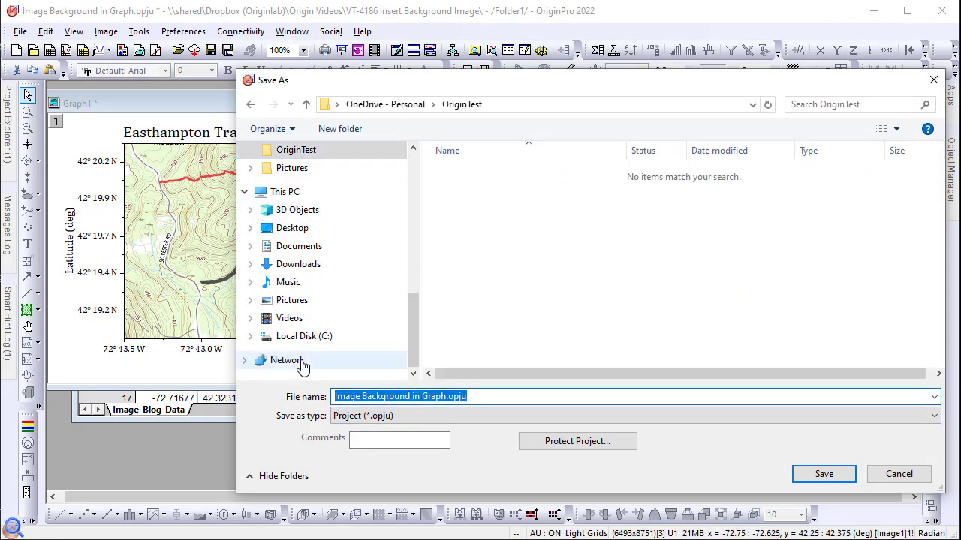
text(topho)
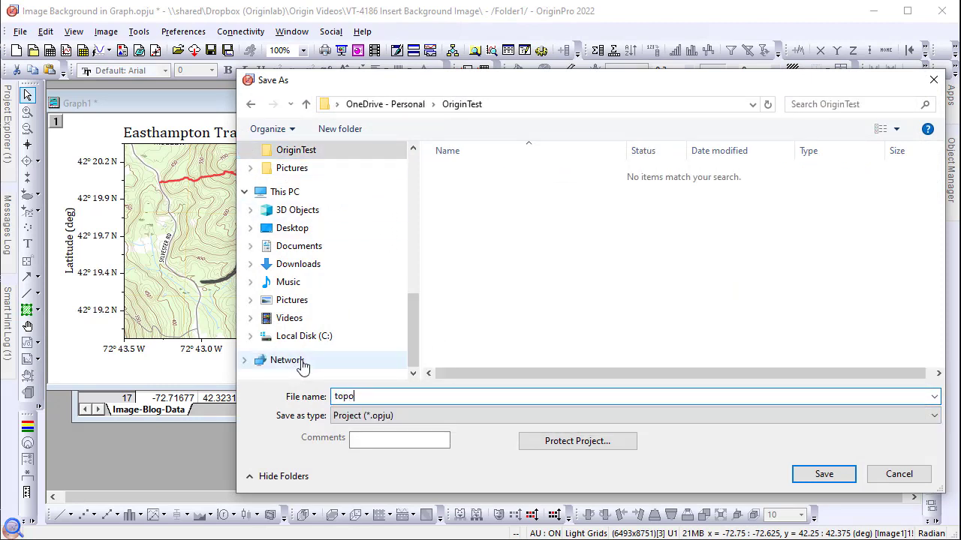
text(graphic map)
click(823, 473)
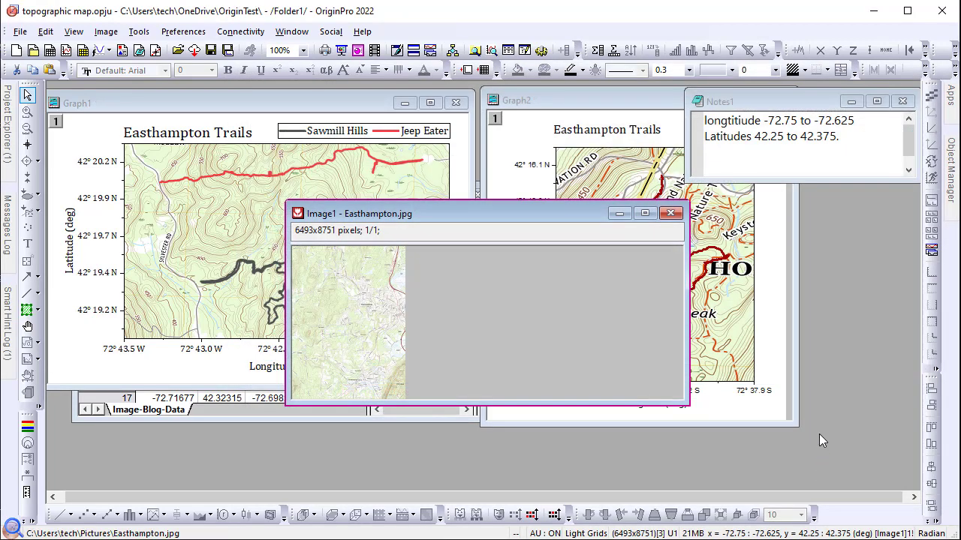
Start a new project, then reopen topographic map.opju from recent files.
click(16, 51)
click(12, 525)
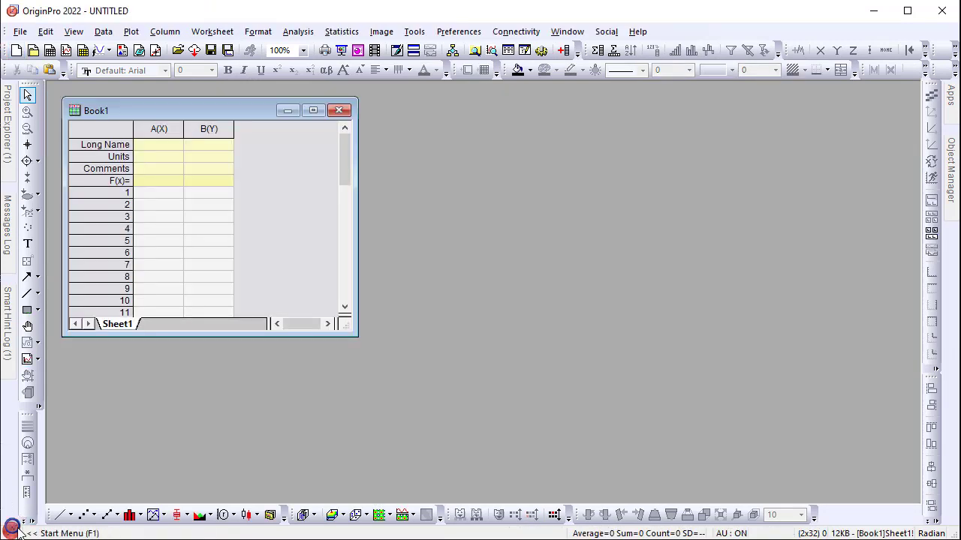
click(86, 69)
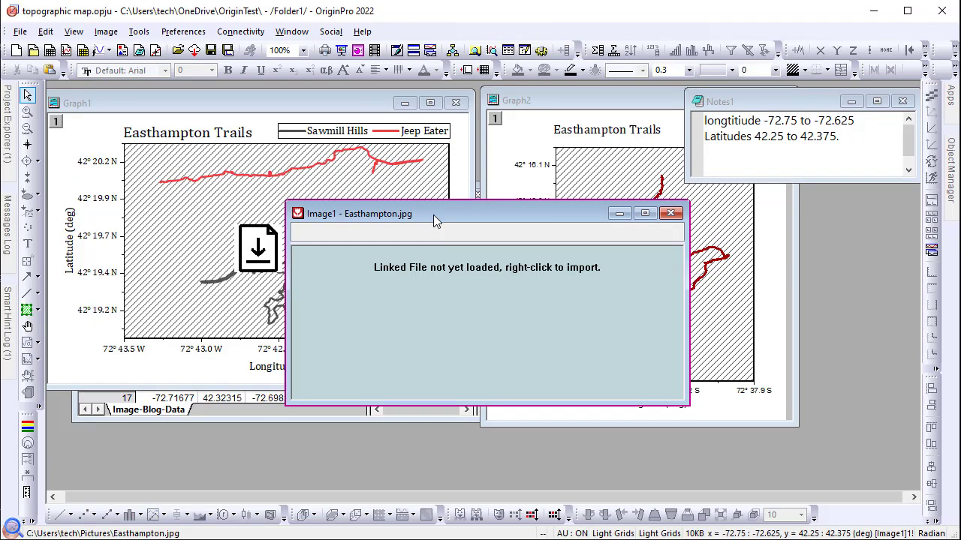
Load the linked Easthampton.jpg image back into the image window.
drag(433, 215, 579, 222)
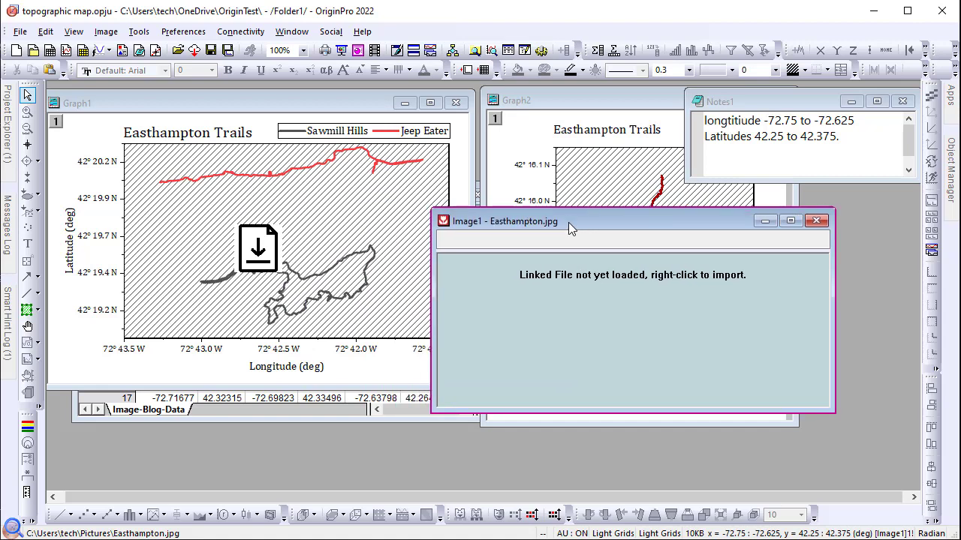
click(267, 256)
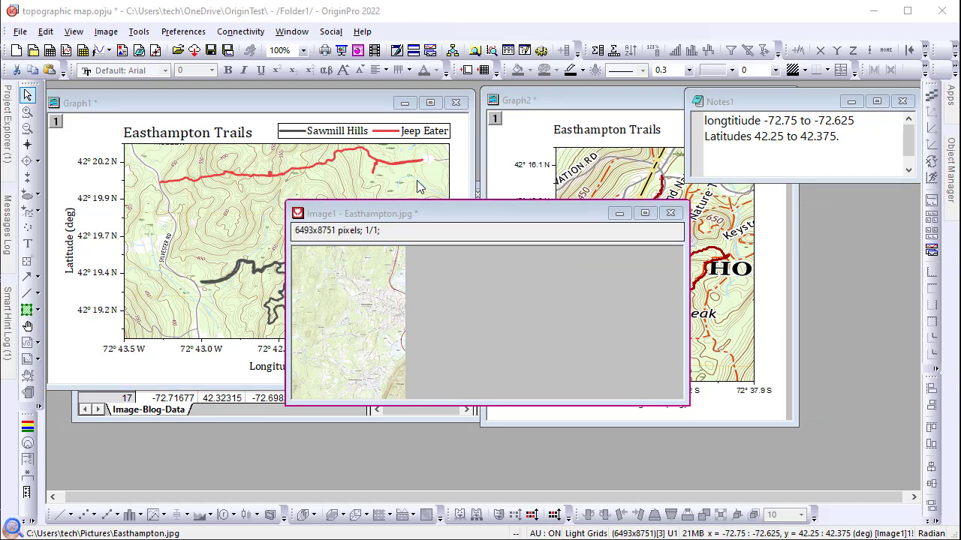
click(413, 214)
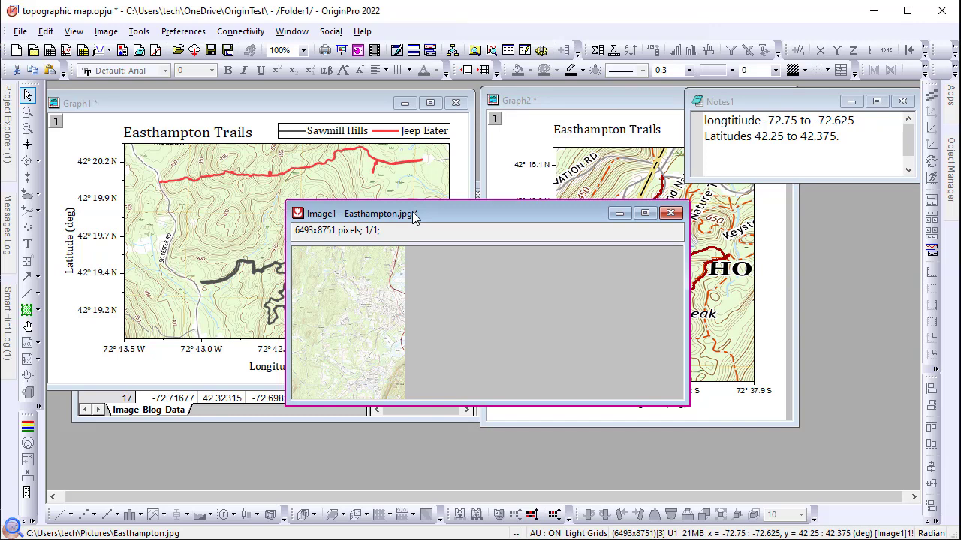
Add a rectangular ROI to the map image and enlarge its window beside Graph1.
click(149, 111)
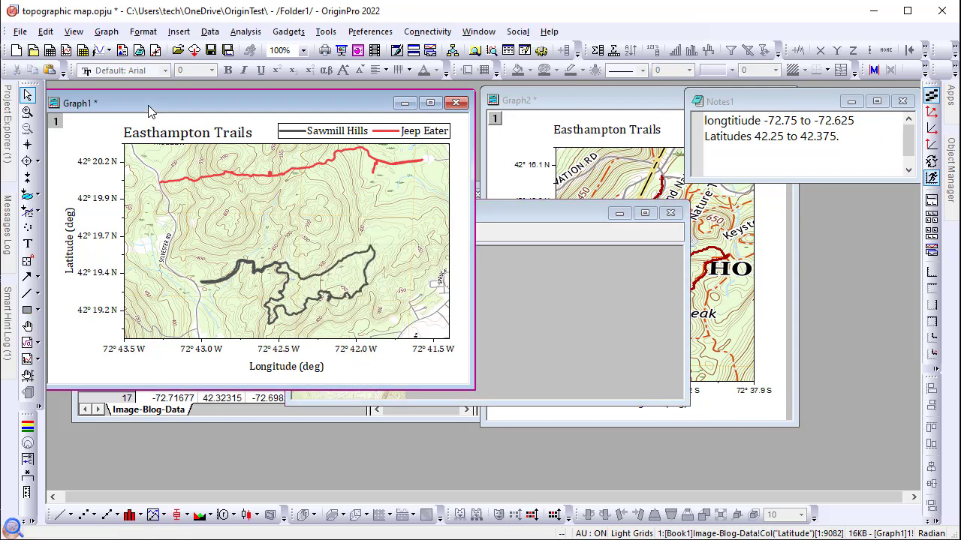
click(516, 212)
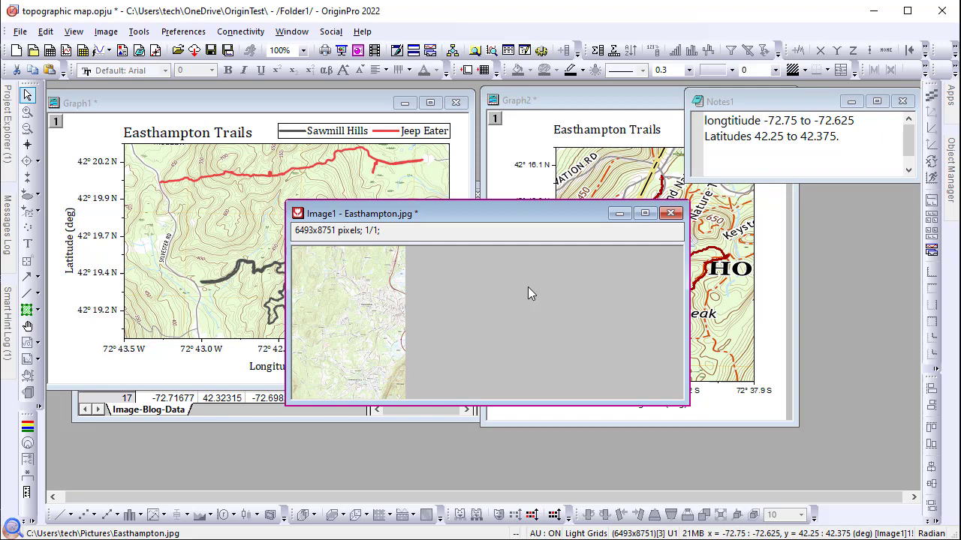
click(496, 295)
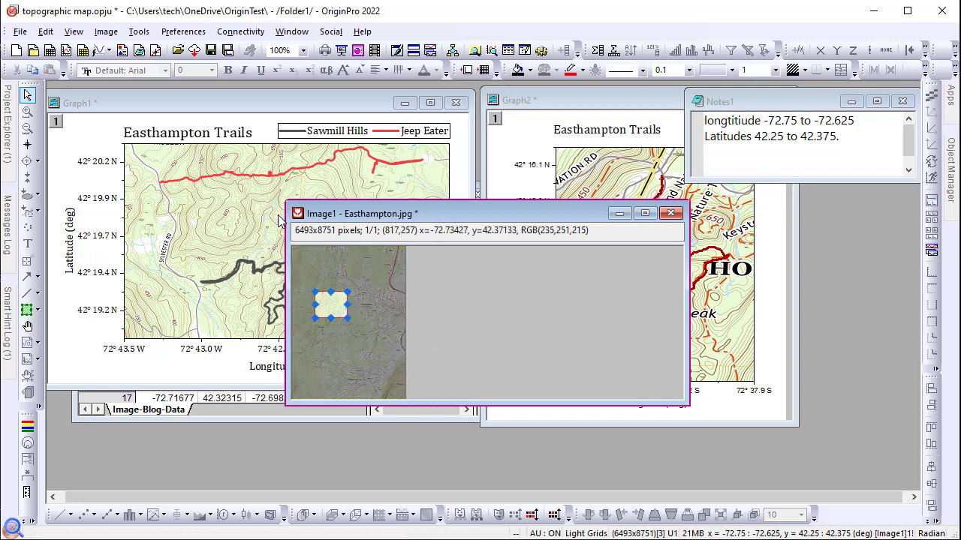
drag(550, 405, 555, 489)
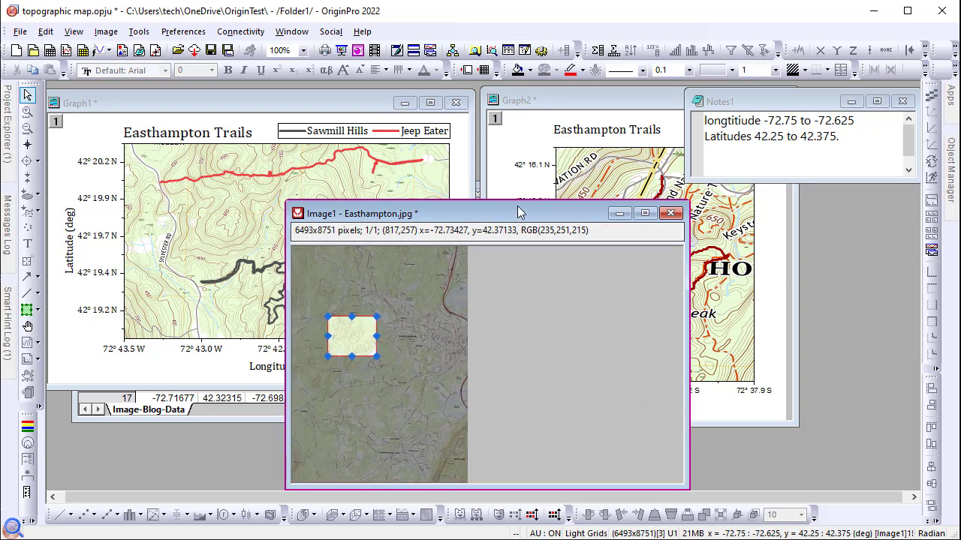
drag(518, 201, 547, 83)
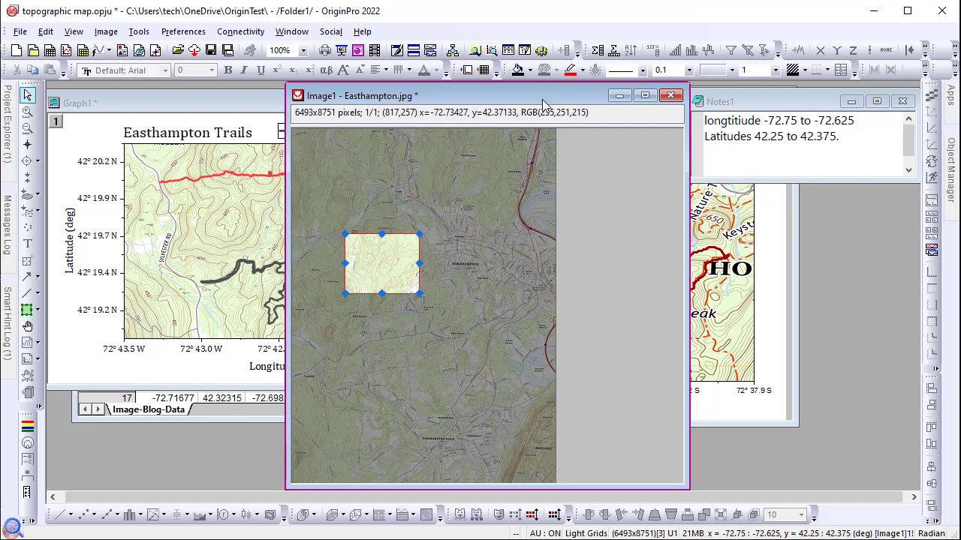
drag(542, 98, 688, 99)
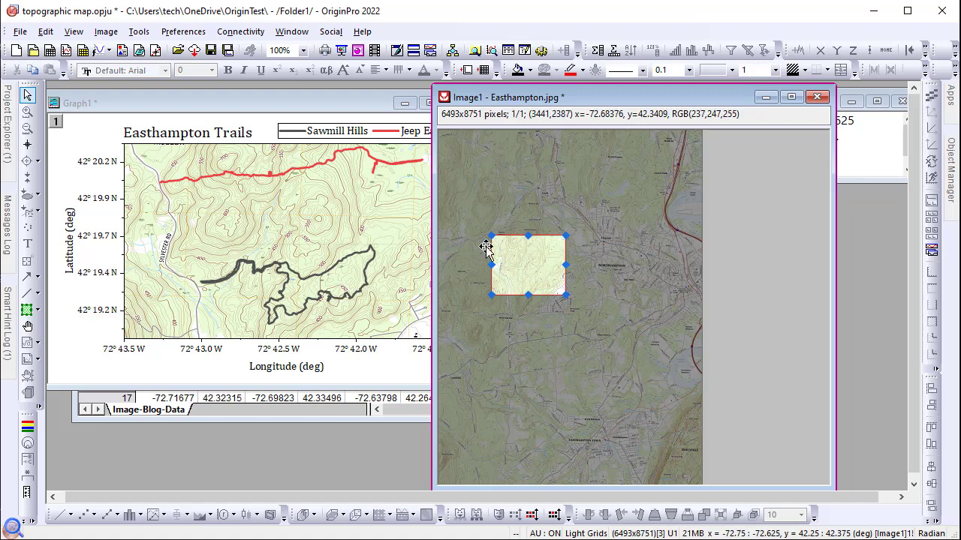
Enlarge the ROI over Northampton and apply its scale to Graph1.
drag(566, 295, 654, 324)
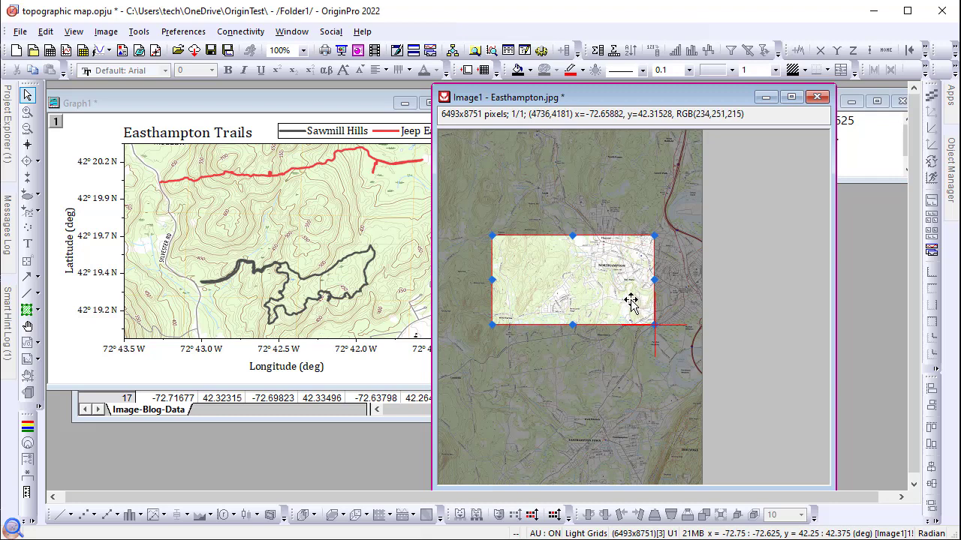
right_click(615, 293)
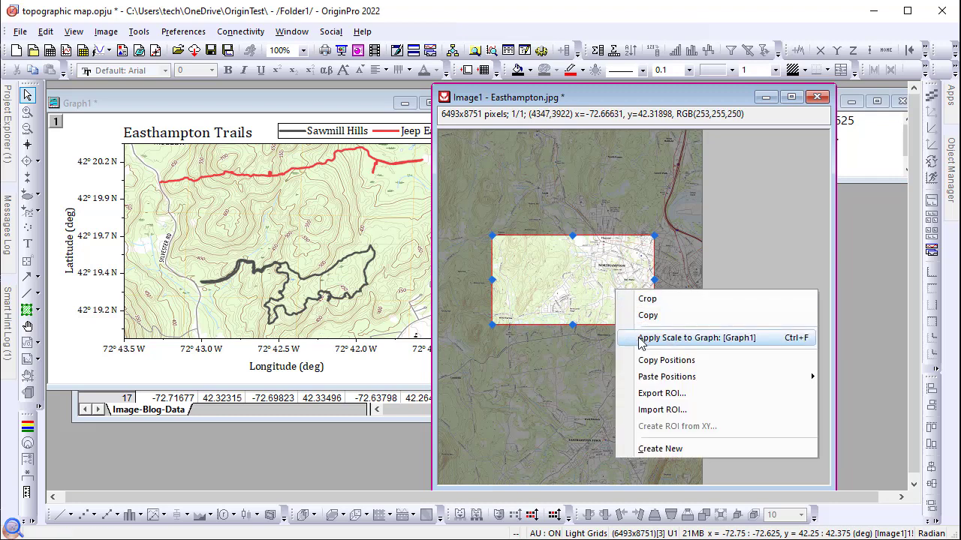
click(724, 343)
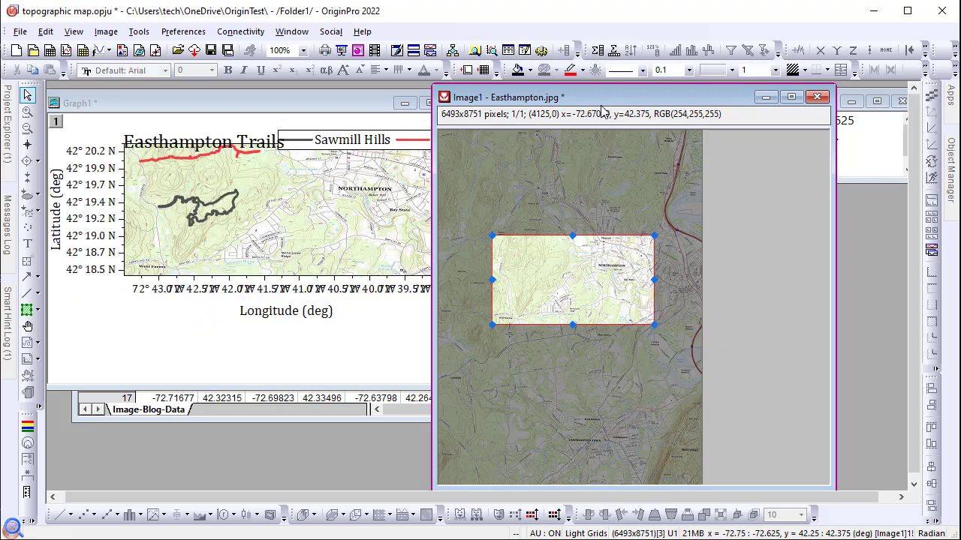
drag(614, 96, 678, 90)
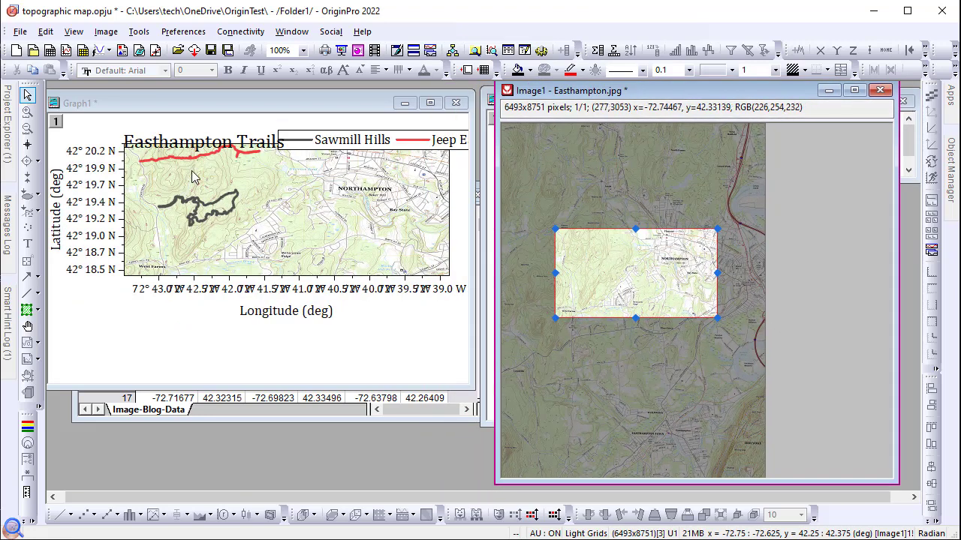
Apply the whole map image's scale to Graph1, giving latitude ticks 42° 18.0 N to 42° 21.6 N.
click(647, 92)
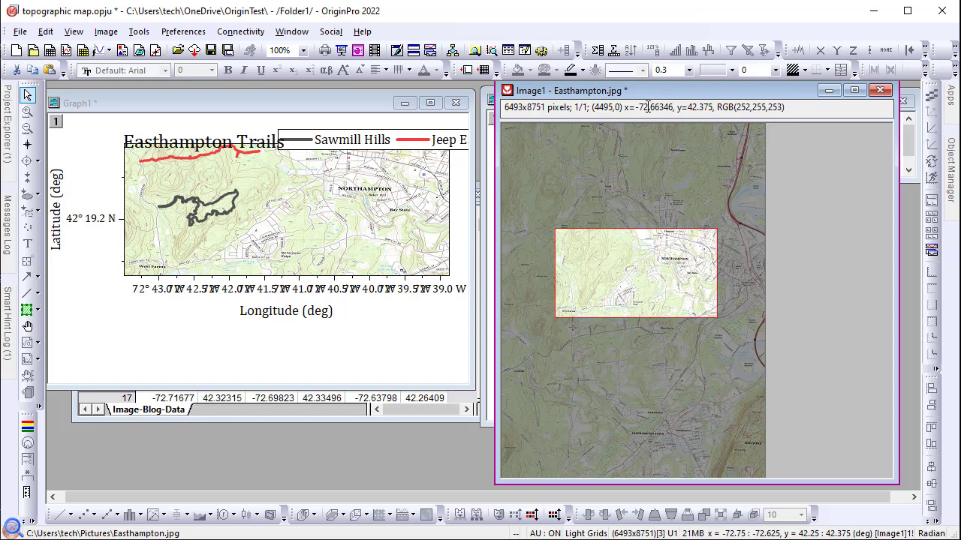
right_click(627, 143)
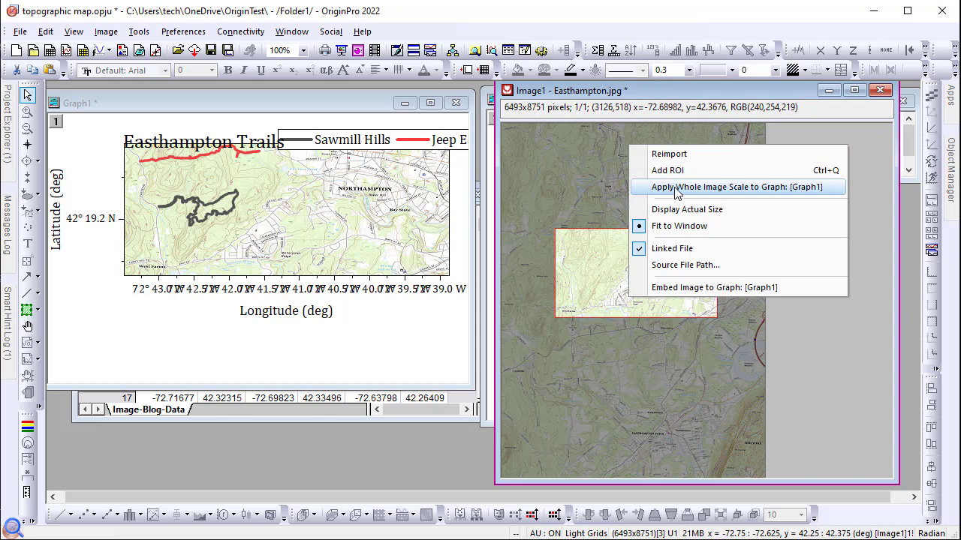
click(757, 188)
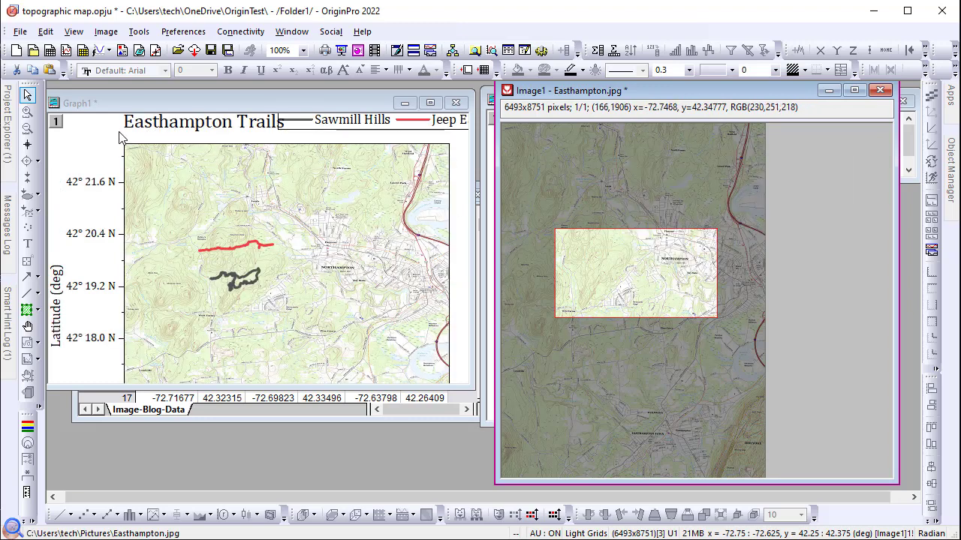
mouse_move(519, 140)
mouse_down()
mouse_move(702, 175)
mouse_move(755, 442)
mouse_up()
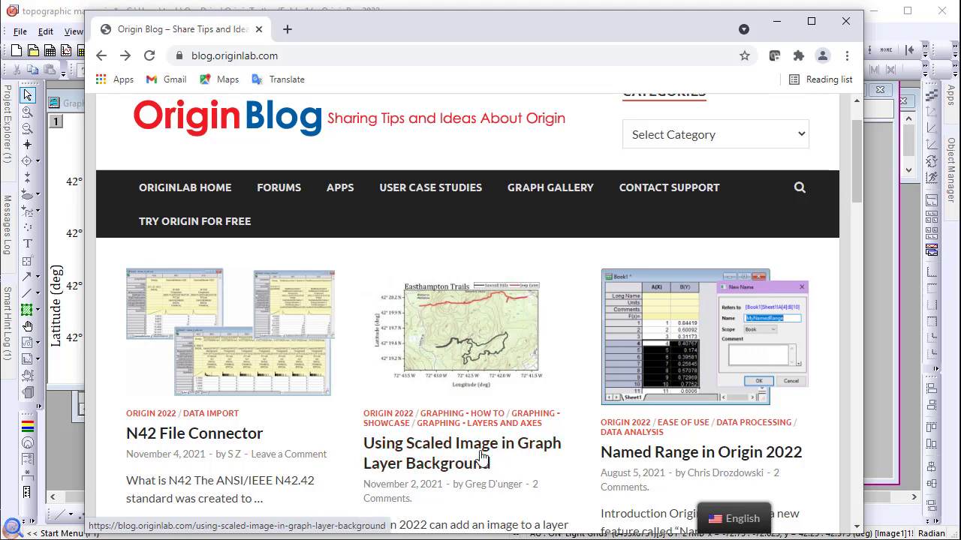
Open the blog article 'Using Scaled Image in Graph Layer Background' and scroll to its Easthampton topographic map.
click(460, 469)
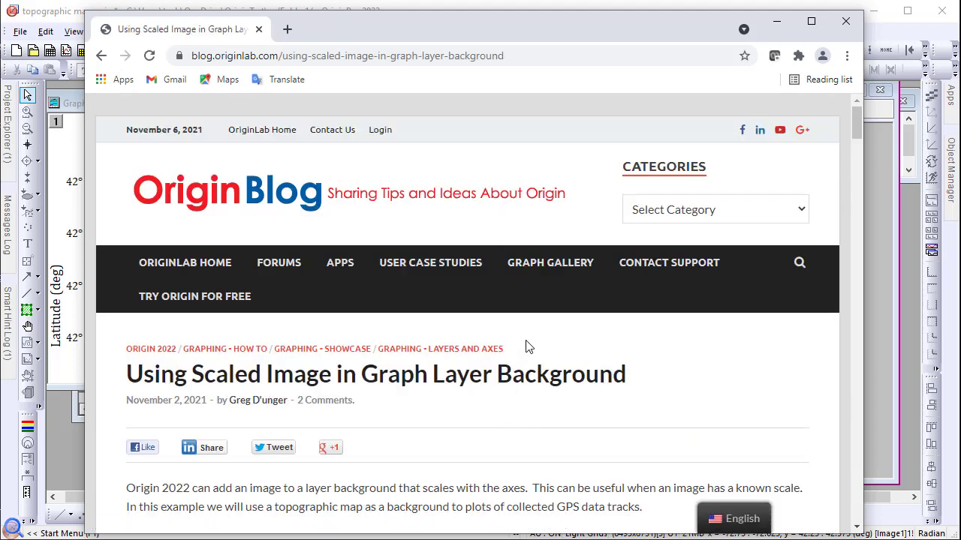
scroll(525, 342, down, 4)
scroll(520, 350, down, 4)
scroll(520, 350, down, 2)
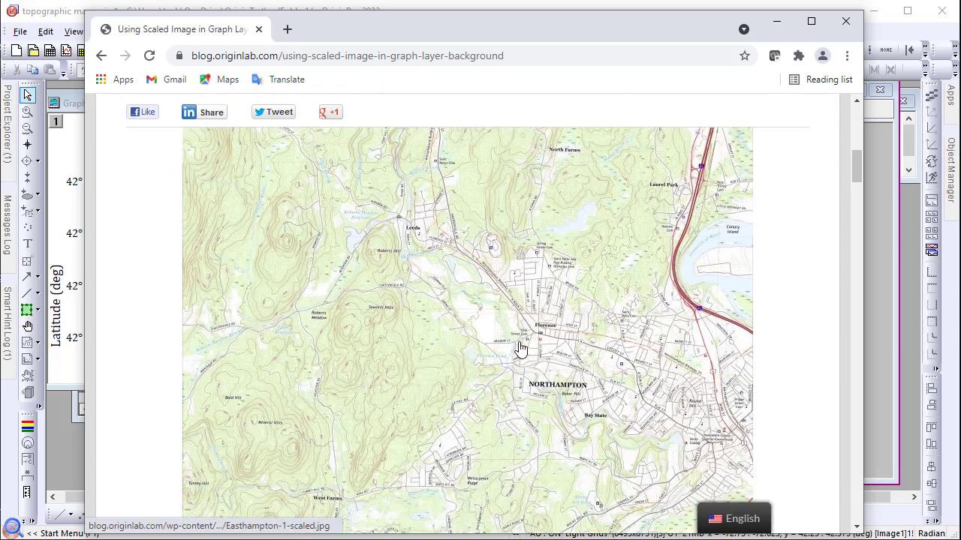
scroll(520, 350, down, 2)
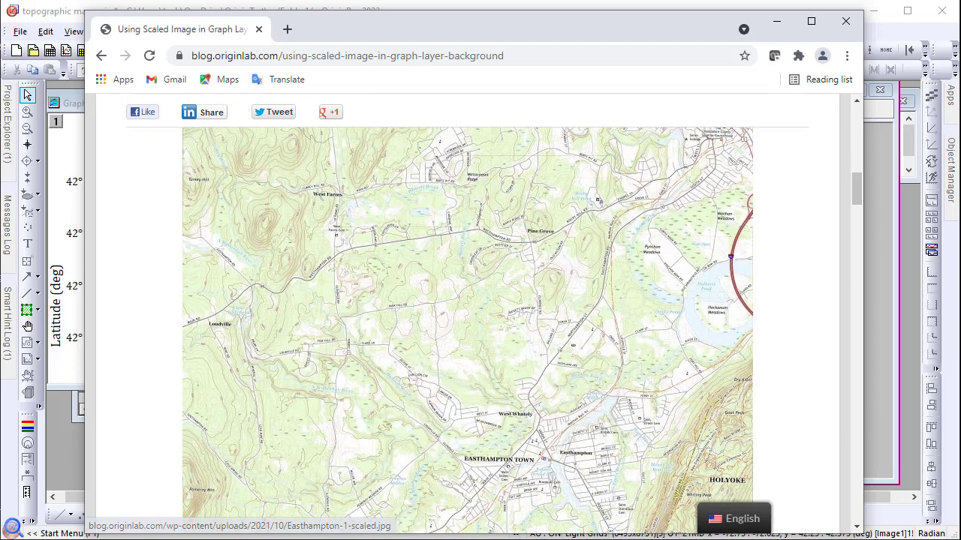